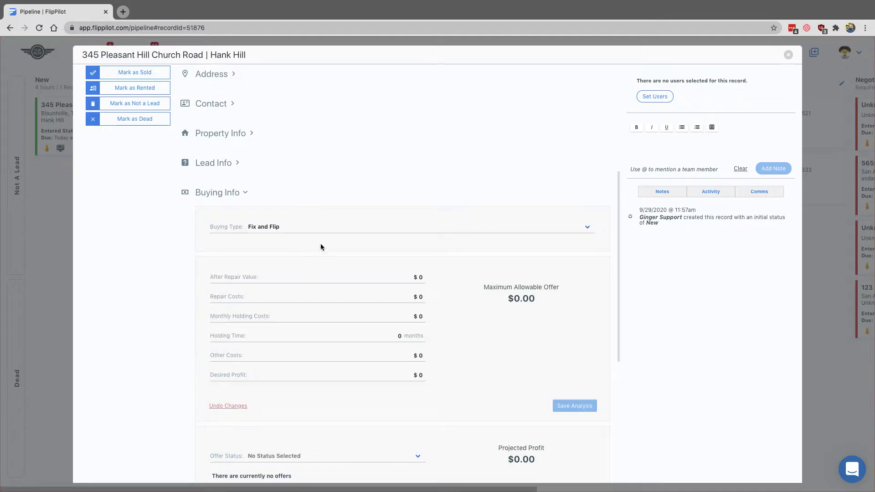
Set the buying type to Wholesale and enter an after repair value of $100,000
{"action": "left_click", "coordinate": [323, 227]}
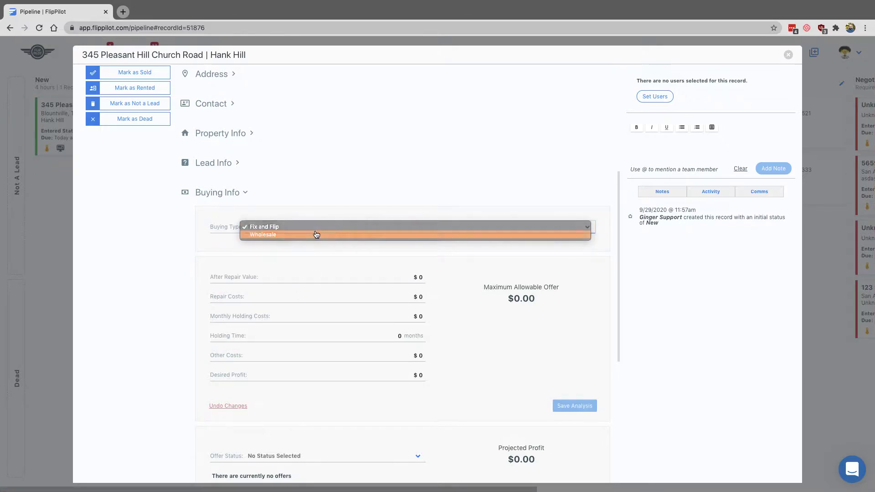
{"action": "left_click", "coordinate": [316, 235]}
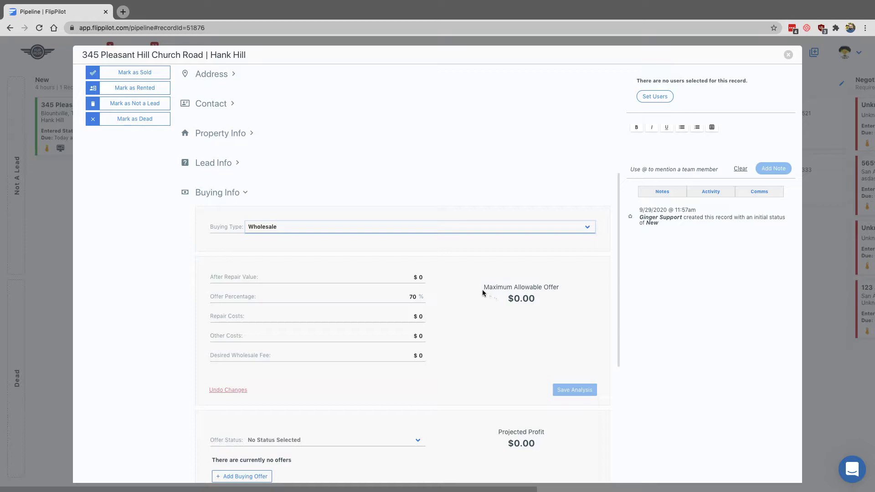
{"action": "left_click", "coordinate": [426, 278]}
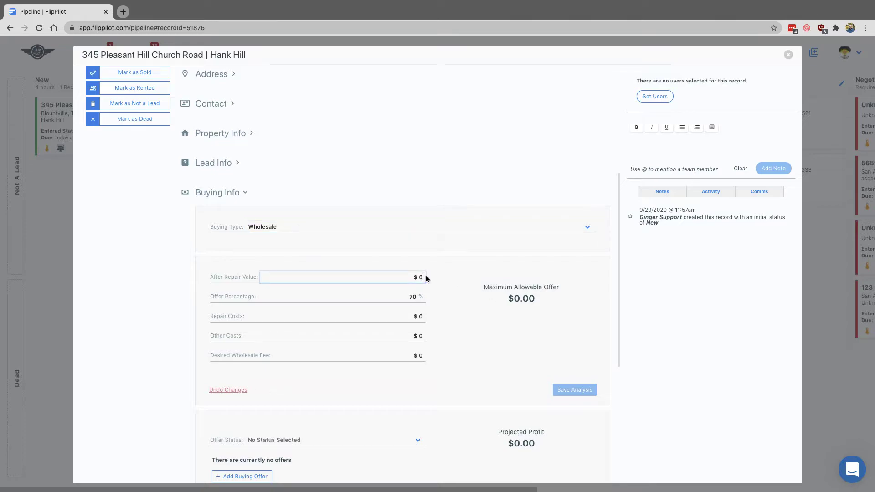
{"action": "type", "text": "100000"}
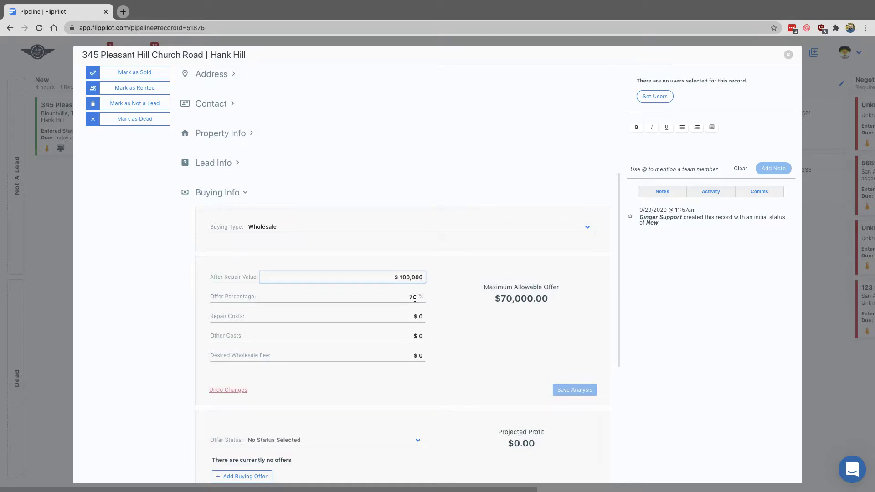
Enter repair costs of $10,000 and a desired wholesale fee of $10,000, and save the analysis
{"action": "left_click", "coordinate": [423, 315]}
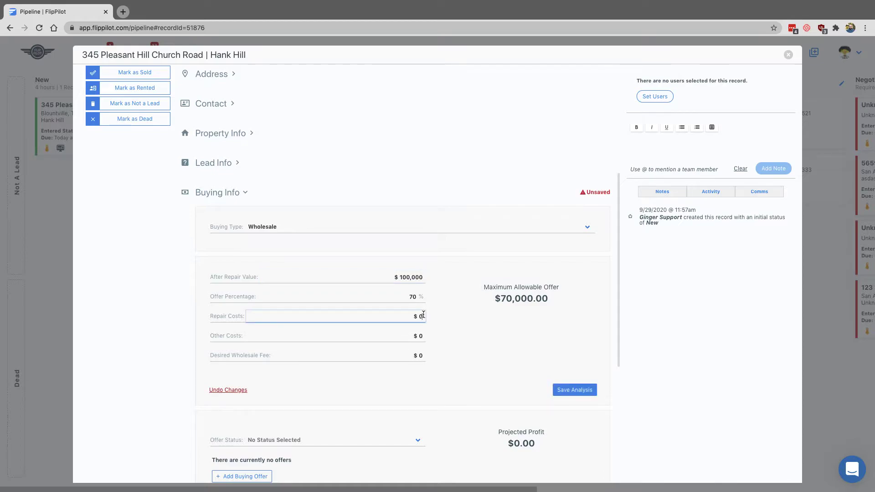
{"action": "type", "text": "10000"}
{"action": "left_click", "coordinate": [422, 354]}
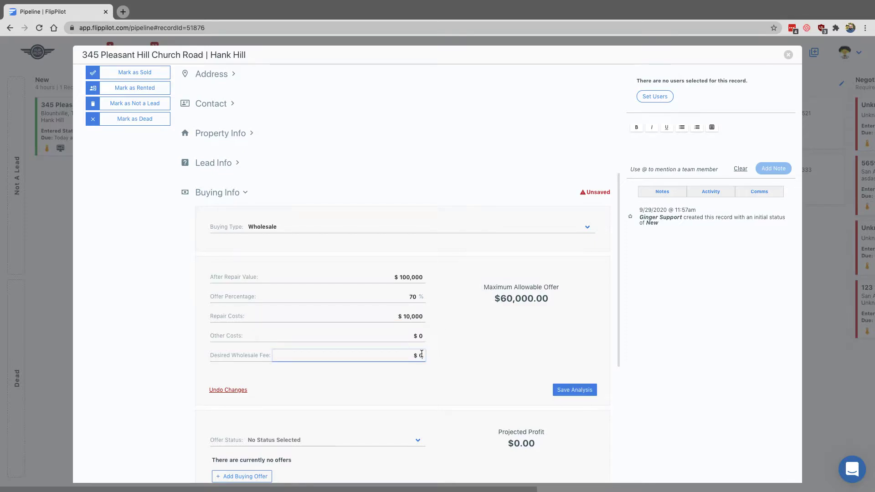
{"action": "type", "text": "10000"}
{"action": "left_click", "coordinate": [460, 319]}
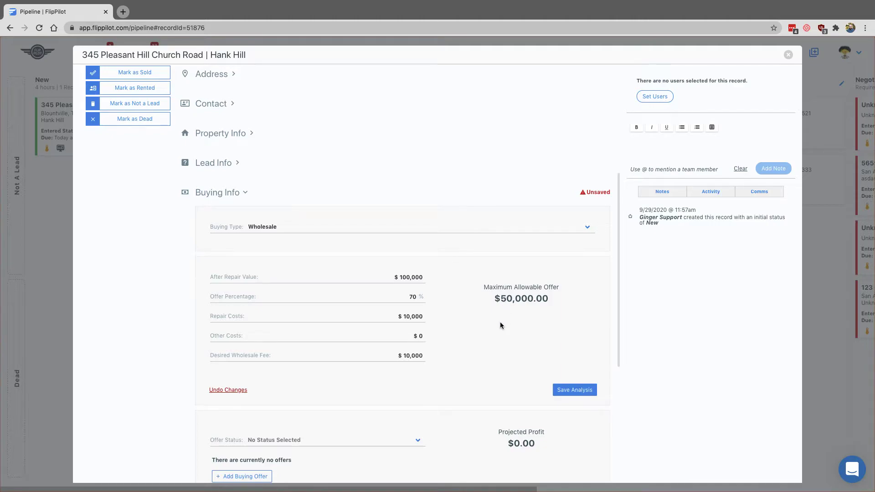
{"action": "left_click", "coordinate": [582, 391]}
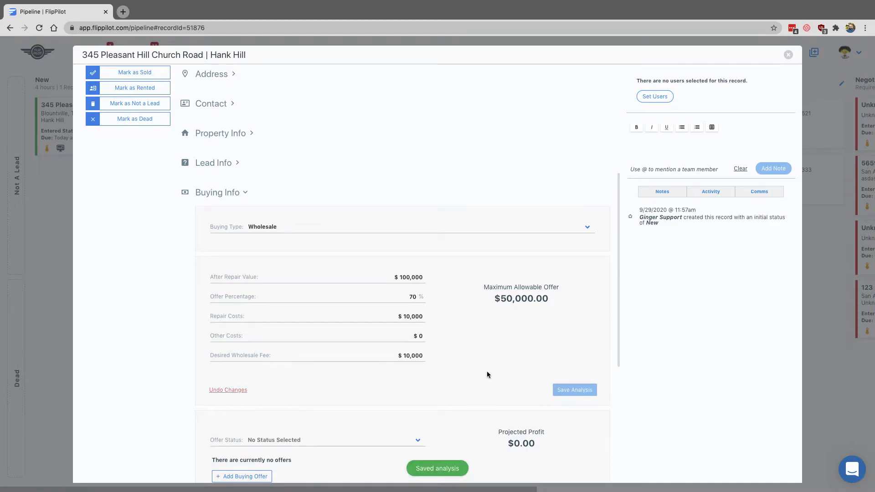
Add a buying offer with an amount of $40,000
{"action": "scroll", "coordinate": [483, 375], "scroll_direction": "down", "scroll_amount": 1}
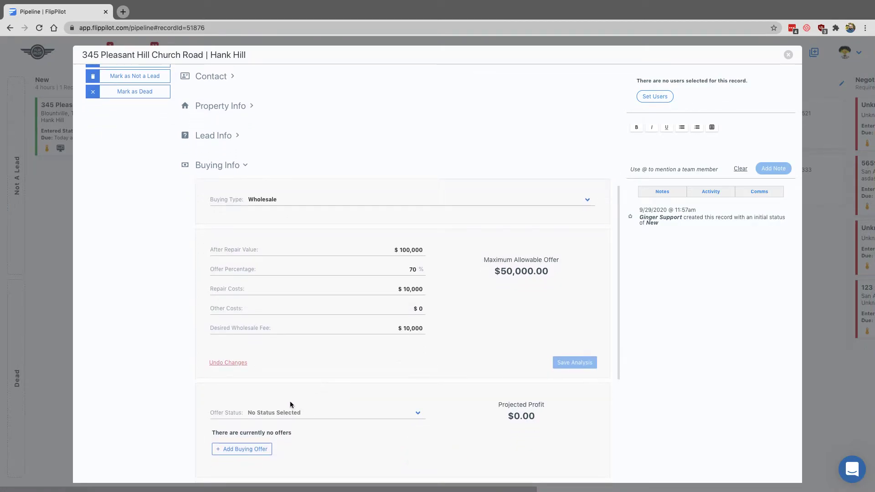
{"action": "scroll", "coordinate": [441, 378], "scroll_direction": "down", "scroll_amount": 1}
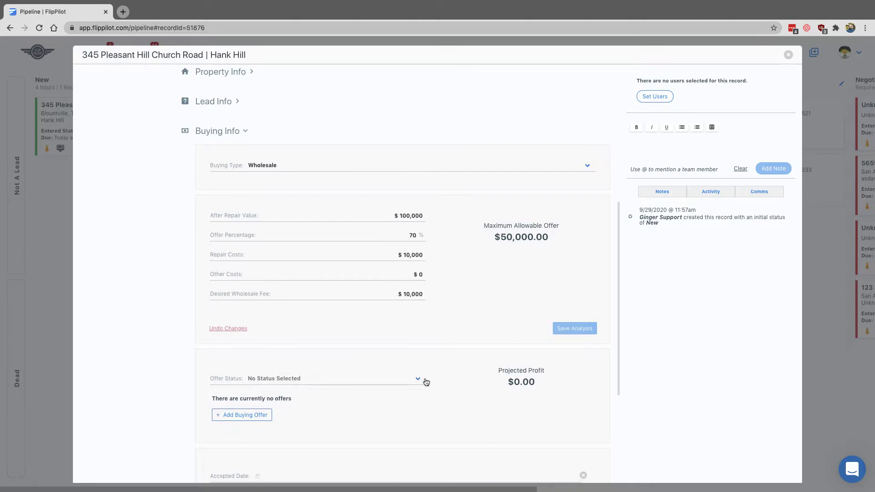
{"action": "left_click", "coordinate": [238, 415]}
{"action": "scroll", "coordinate": [322, 414], "scroll_direction": "down", "scroll_amount": 2}
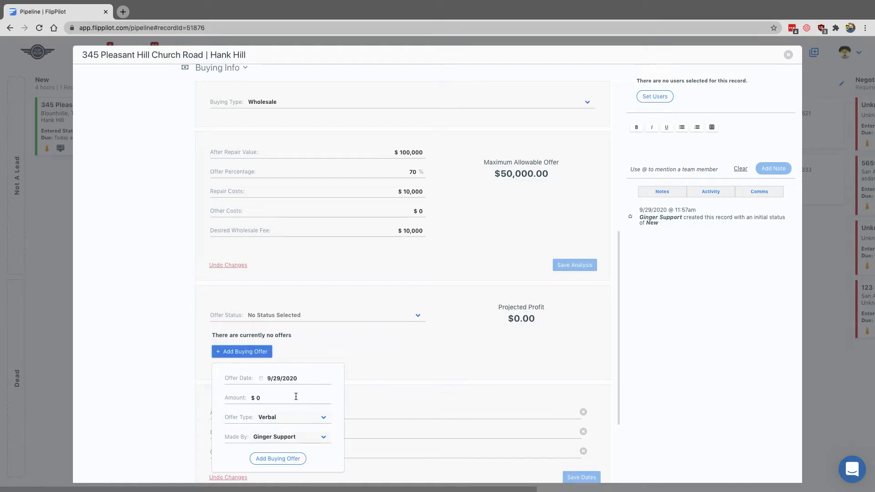
{"action": "left_click", "coordinate": [264, 398]}
{"action": "type", "text": "40000"}
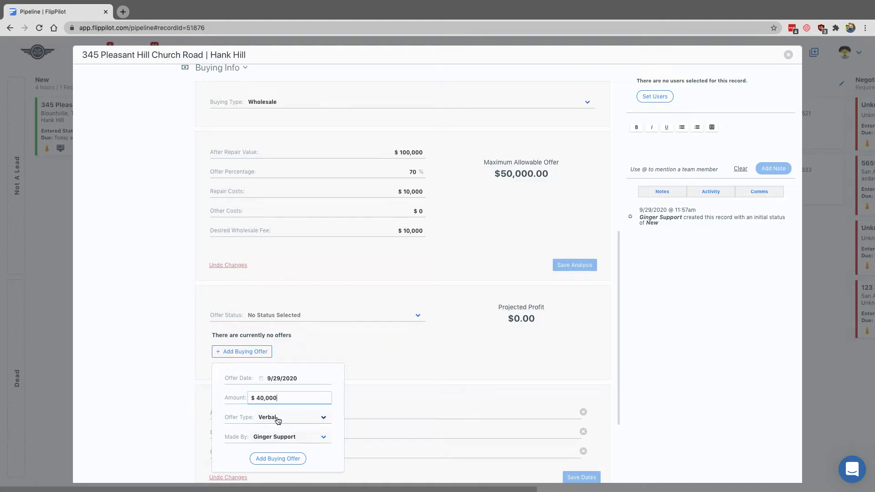
{"action": "left_click", "coordinate": [282, 460]}
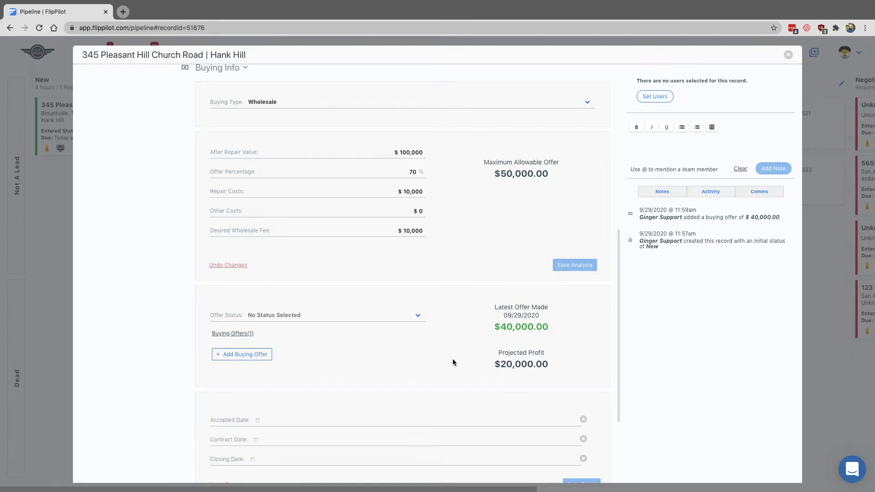
Review the buying offers list and set the offer status to Under Contract
{"action": "left_click", "coordinate": [243, 335]}
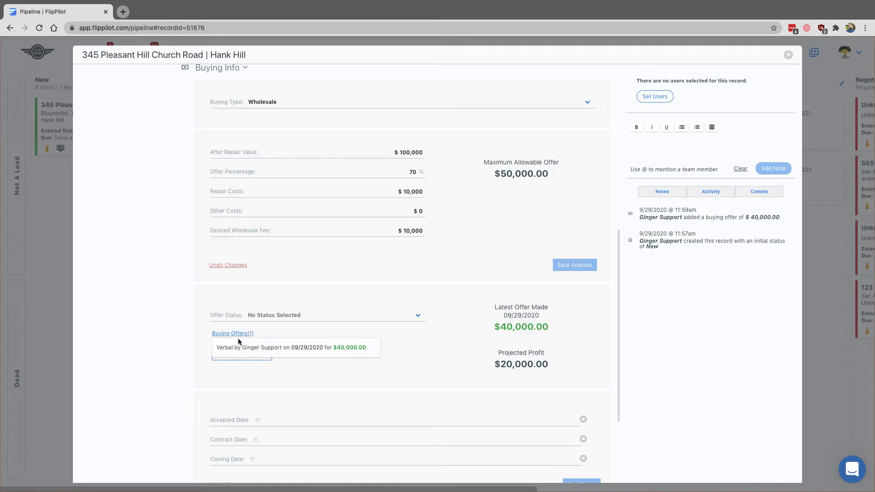
{"action": "left_click", "coordinate": [272, 328]}
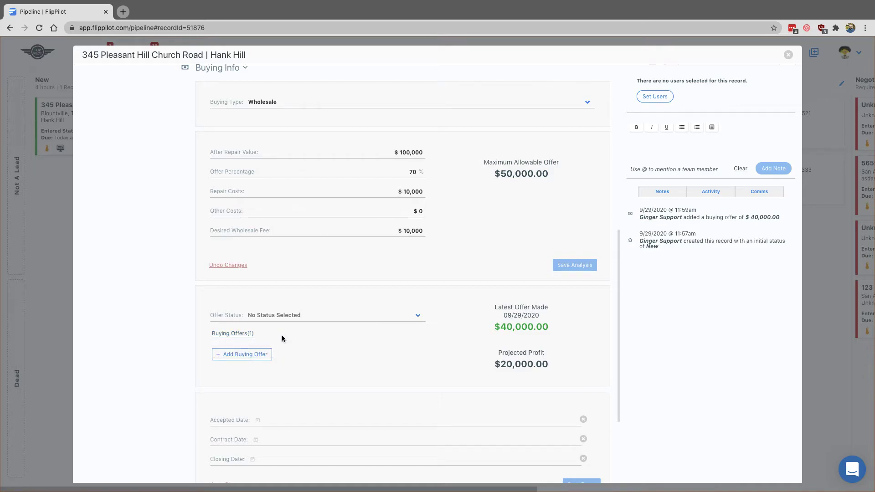
{"action": "scroll", "coordinate": [326, 352], "scroll_direction": "down", "scroll_amount": 2}
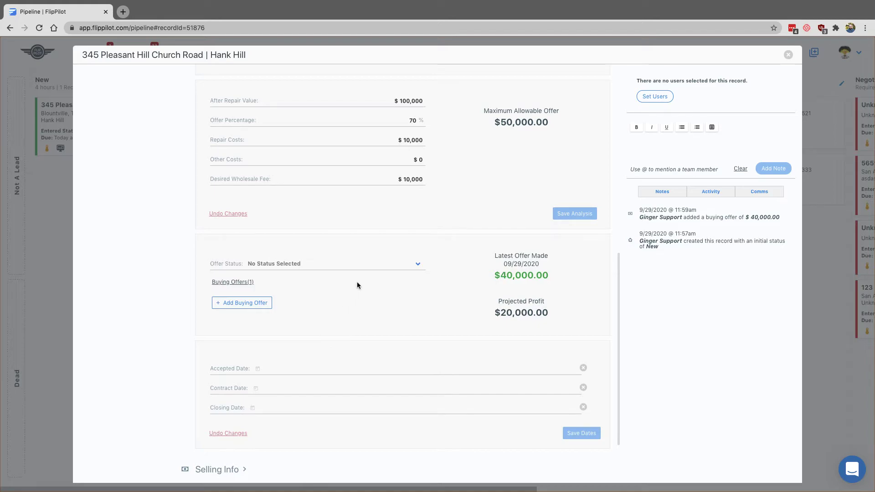
{"action": "left_click", "coordinate": [361, 265]}
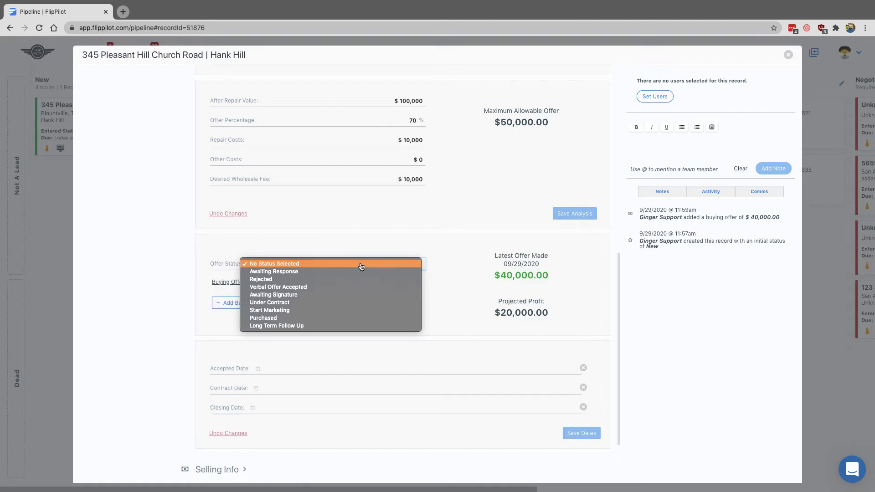
{"action": "left_click", "coordinate": [333, 302]}
Set the accepted date and contract date to 9/29/2020 and save the dates
{"action": "left_click", "coordinate": [263, 371]}
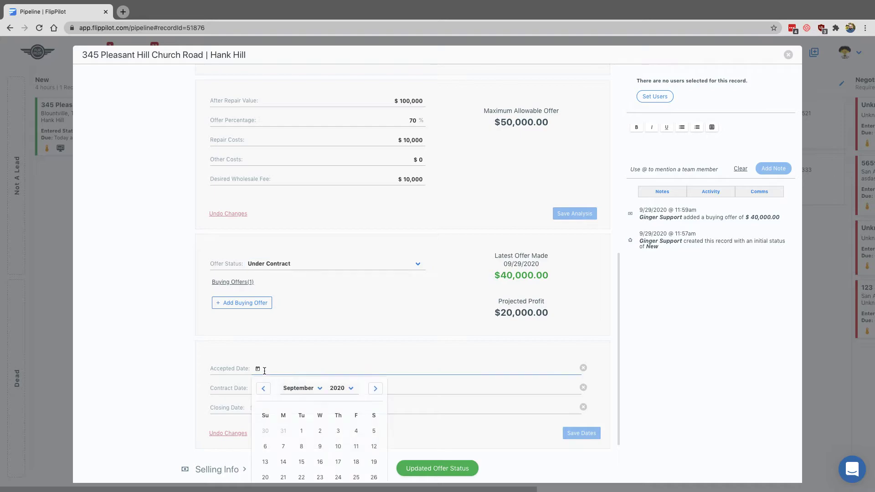
{"action": "scroll", "coordinate": [329, 352], "scroll_direction": "down", "scroll_amount": 3}
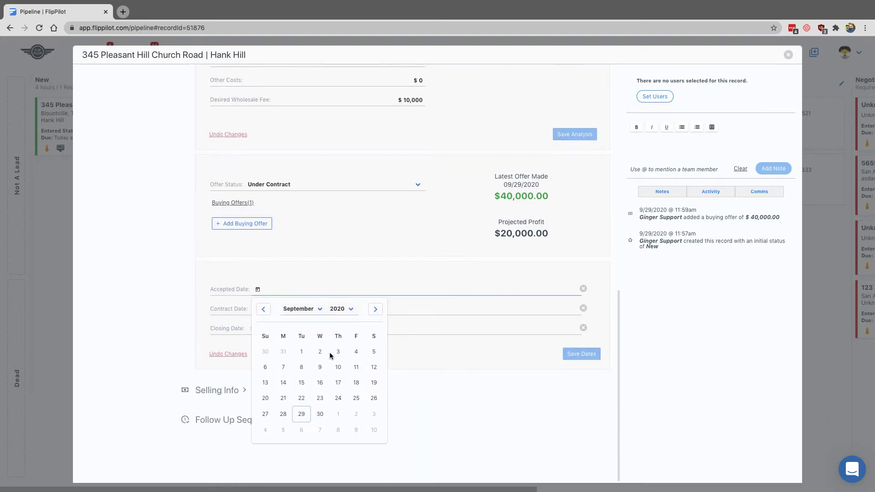
{"action": "left_click", "coordinate": [302, 413]}
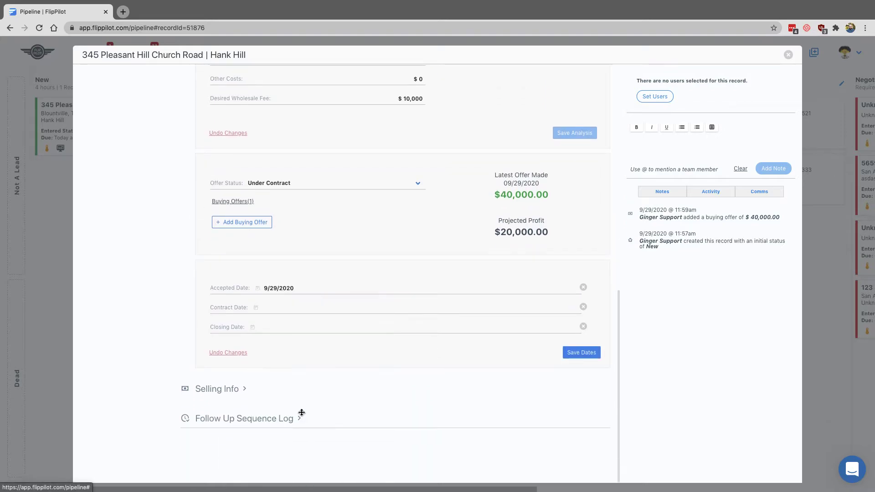
{"action": "left_click", "coordinate": [272, 307]}
{"action": "left_click", "coordinate": [300, 431]}
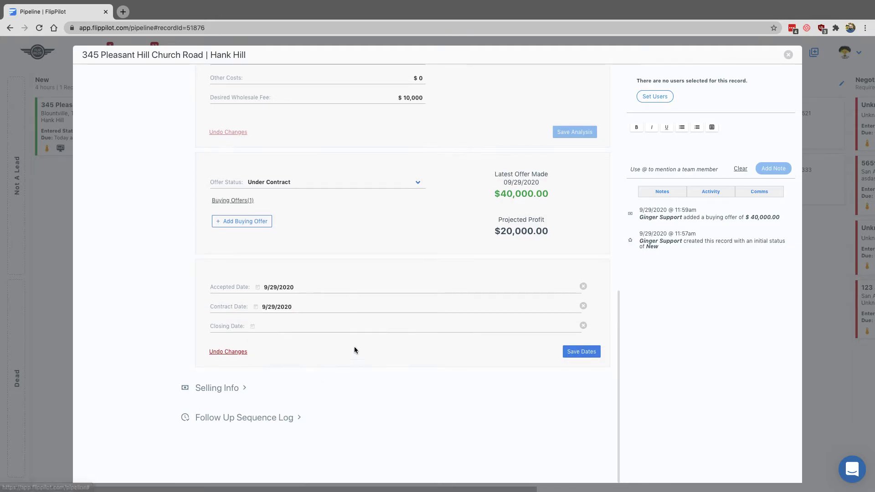
{"action": "left_click", "coordinate": [582, 353]}
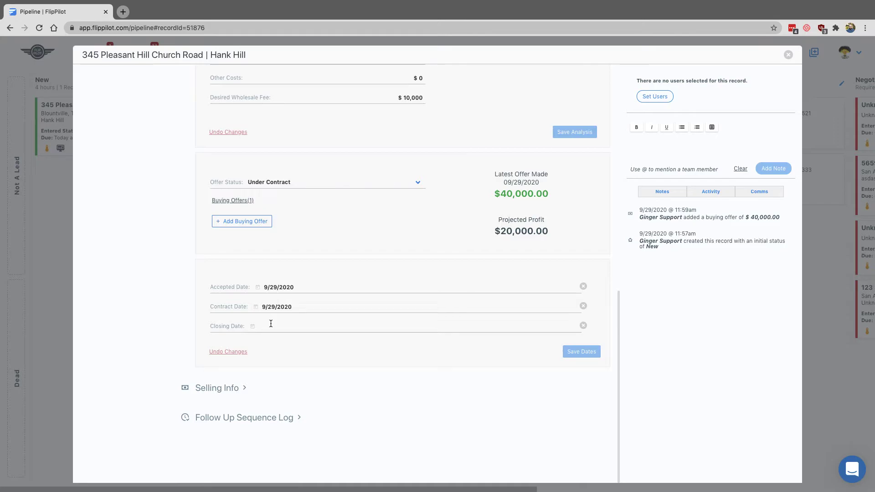
Expand the Selling Info section and set the selling type to Wholesale
{"action": "scroll", "coordinate": [363, 287], "scroll_direction": "up", "scroll_amount": 2}
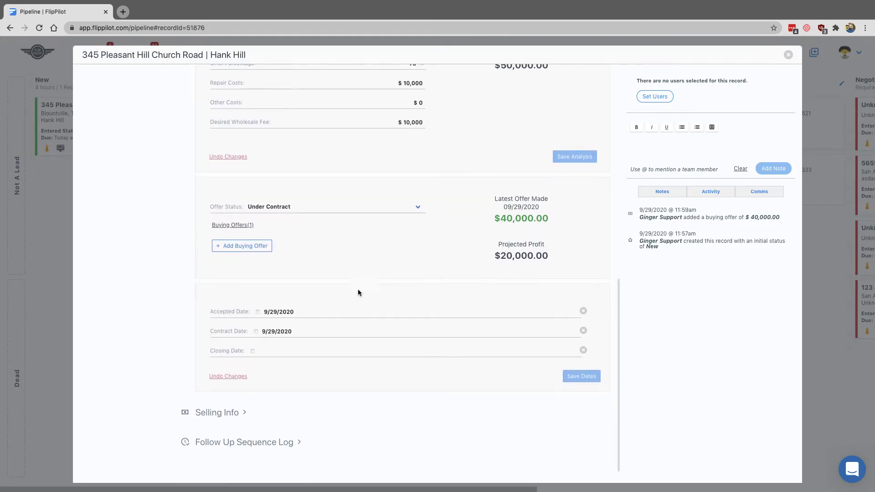
{"action": "left_click", "coordinate": [243, 412]}
{"action": "scroll", "coordinate": [227, 404], "scroll_direction": "down", "scroll_amount": 5}
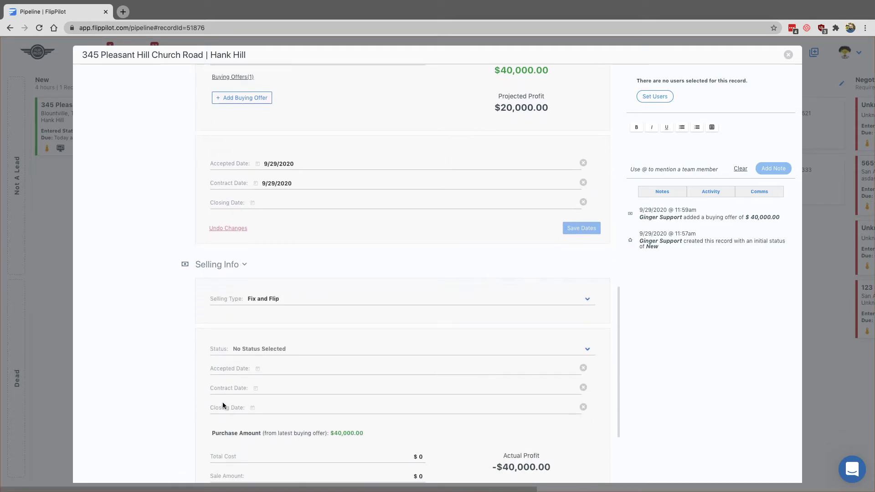
{"action": "scroll", "coordinate": [251, 368], "scroll_direction": "down", "scroll_amount": 3}
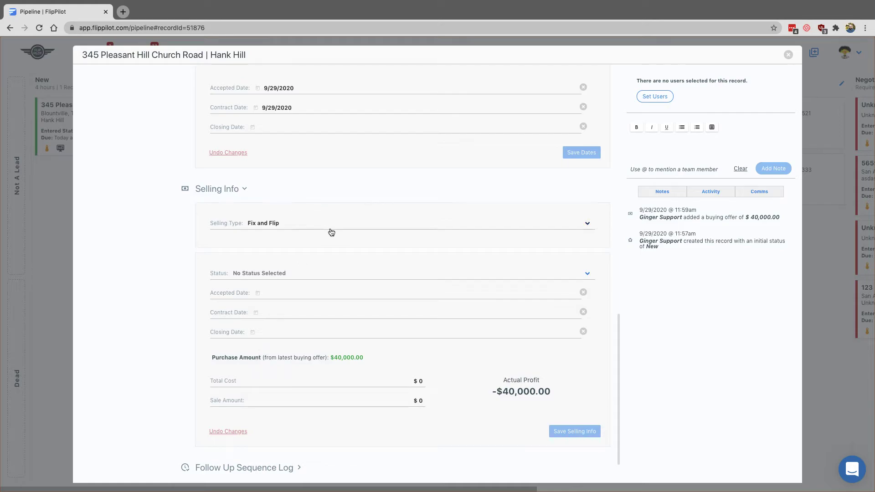
{"action": "left_click", "coordinate": [347, 231]}
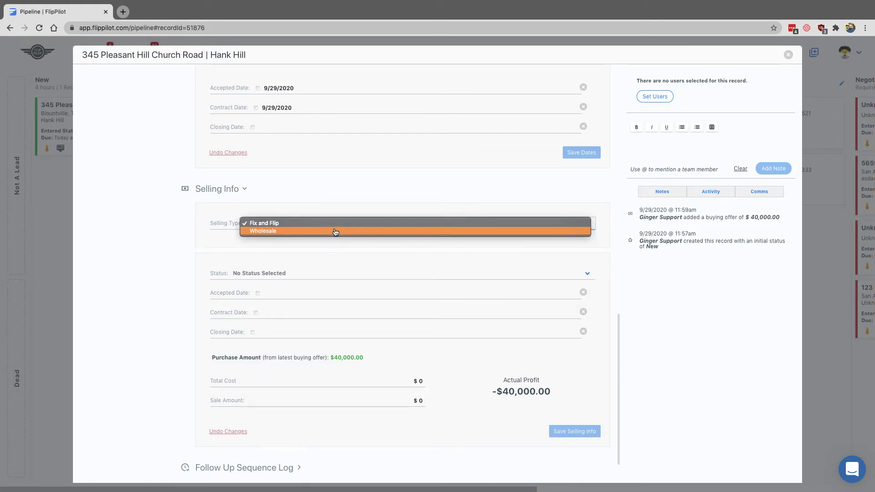
{"action": "left_click", "coordinate": [336, 232]}
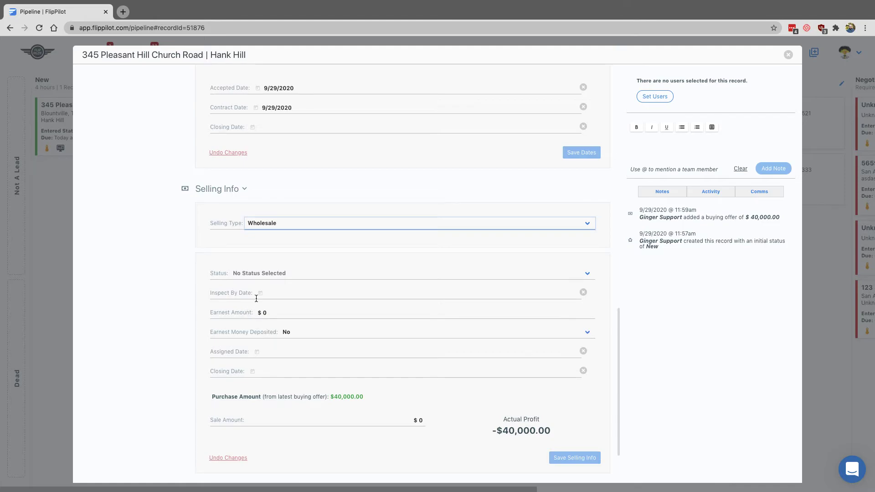
Set the selling status to Marketing Property and the inspect-by date to 10/13/2020
{"action": "left_click", "coordinate": [298, 274]}
{"action": "left_click", "coordinate": [286, 281]}
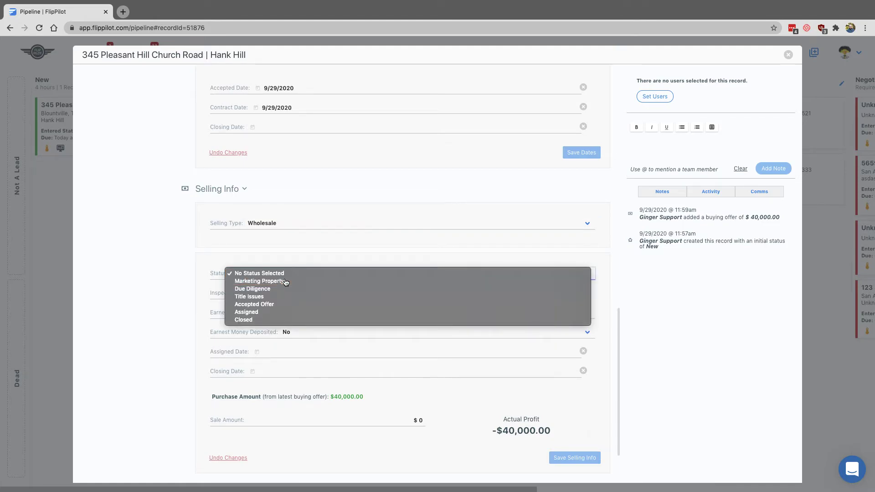
{"action": "left_click", "coordinate": [265, 294]}
{"action": "left_click", "coordinate": [375, 313]}
{"action": "left_click", "coordinate": [307, 389]}
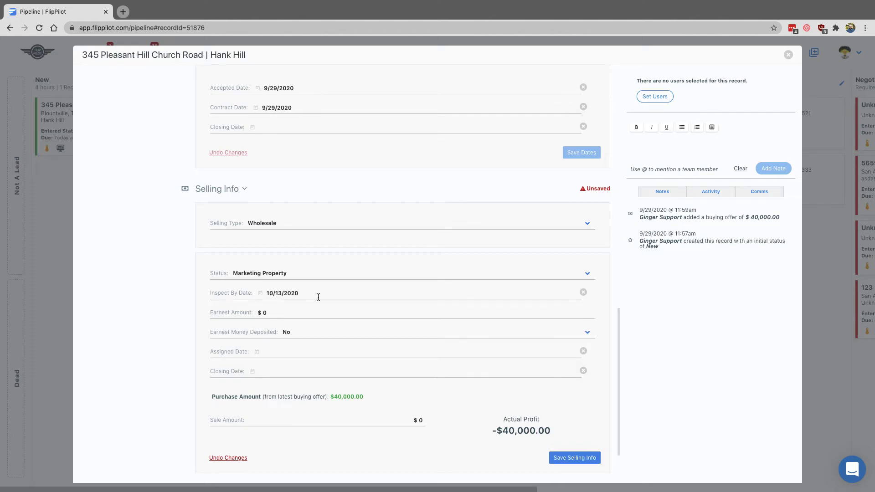
Set the earnest amount to $5,000
{"action": "left_click", "coordinate": [261, 313]}
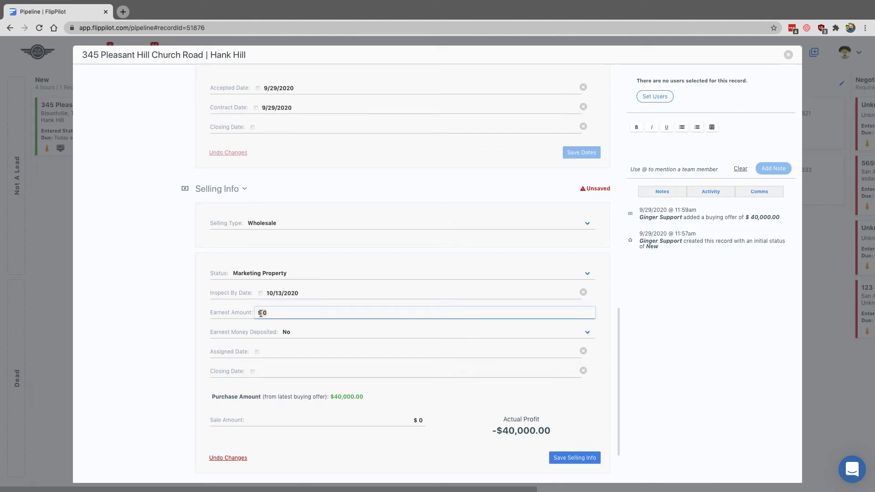
{"action": "type", "text": "50000"}
{"action": "key", "text": "BackSpace"}
{"action": "left_click", "coordinate": [237, 330]}
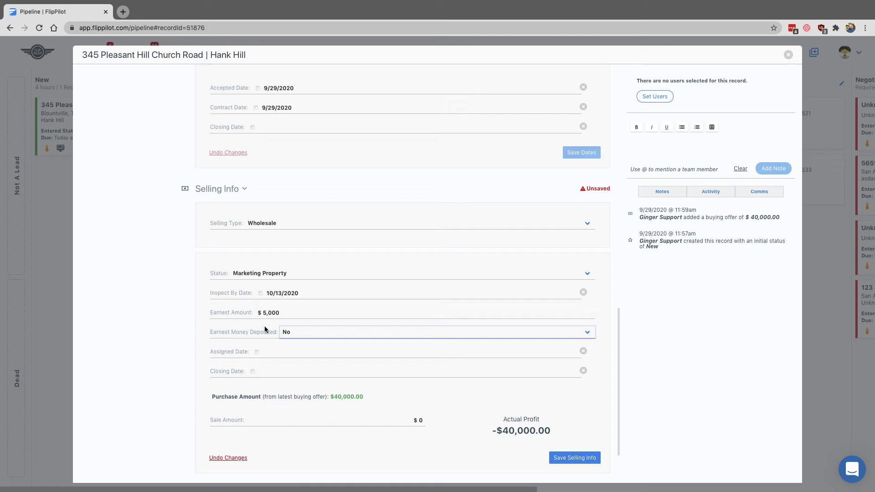
Set the assigned date to 9/29/2020
{"action": "scroll", "coordinate": [324, 351], "scroll_direction": "down", "scroll_amount": 2}
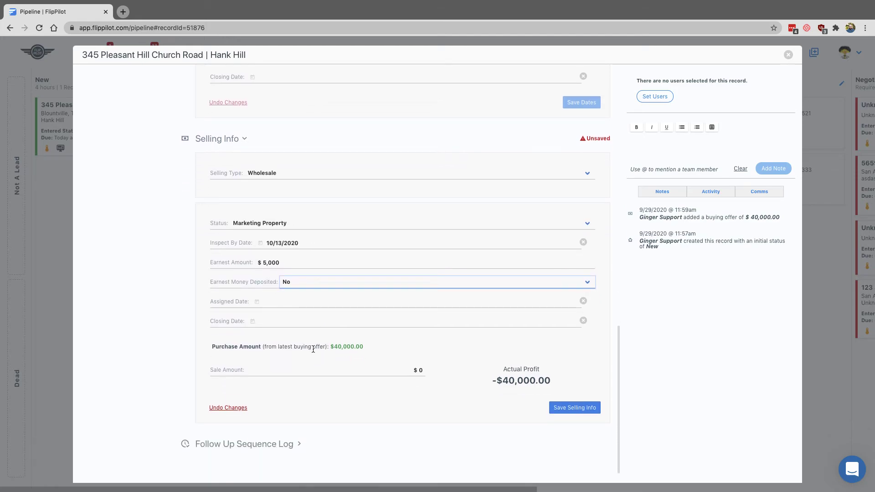
{"action": "left_click", "coordinate": [268, 301]}
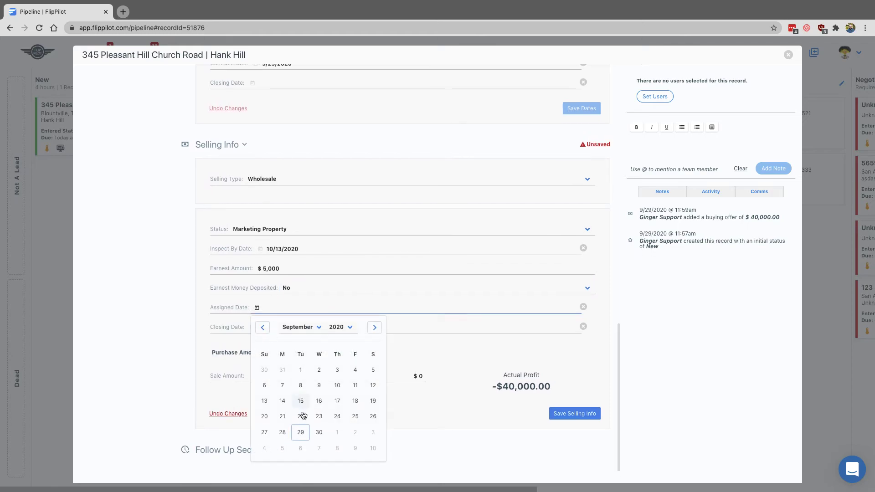
{"action": "left_click", "coordinate": [303, 432]}
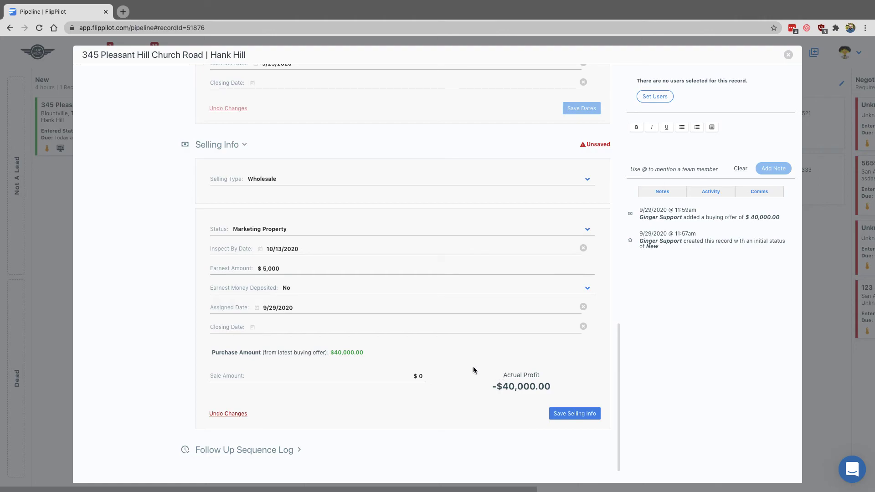
Enter a sale amount of $55,000
{"action": "left_click", "coordinate": [385, 374]}
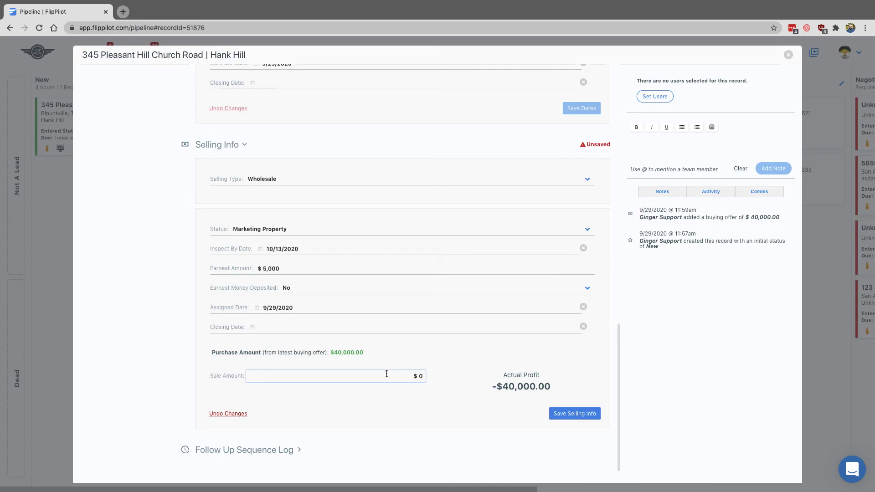
{"action": "type", "text": "55000"}
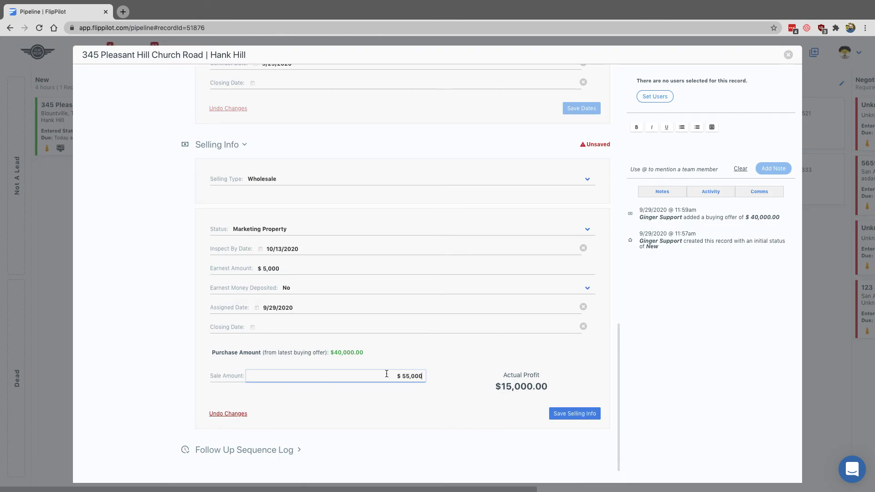
{"action": "left_click", "coordinate": [459, 360]}
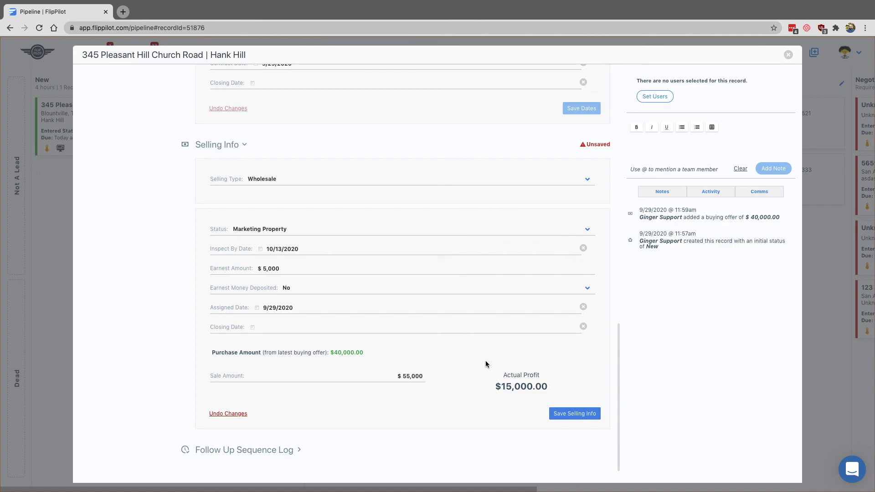
Set the closing date to 10/9/2020 and save the selling info
{"action": "left_click", "coordinate": [430, 326]}
{"action": "left_click", "coordinate": [368, 347]}
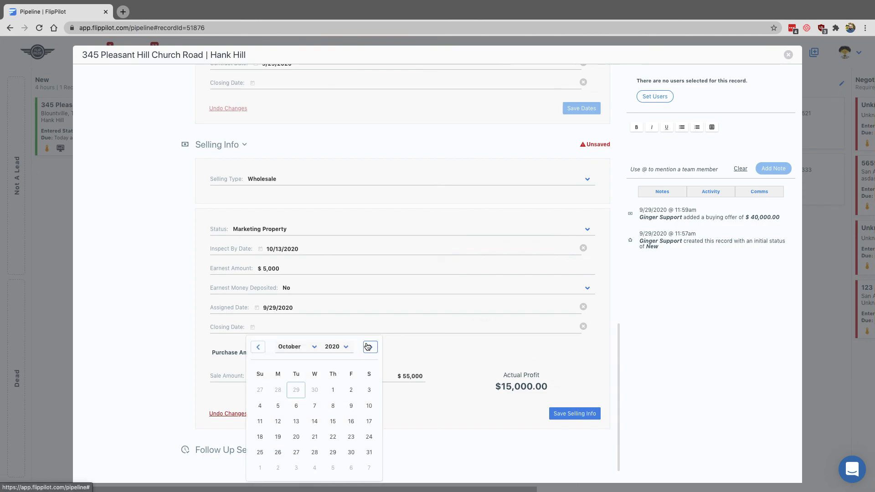
{"action": "left_click", "coordinate": [351, 405]}
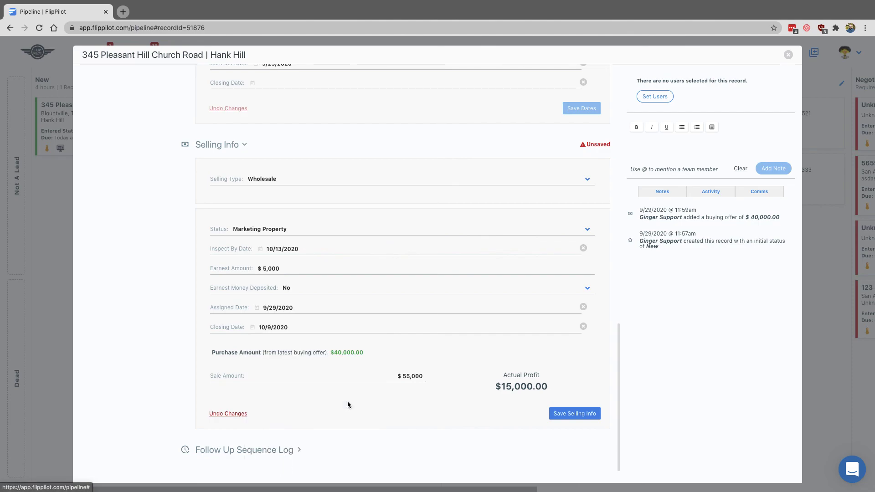
{"action": "left_click", "coordinate": [575, 413]}
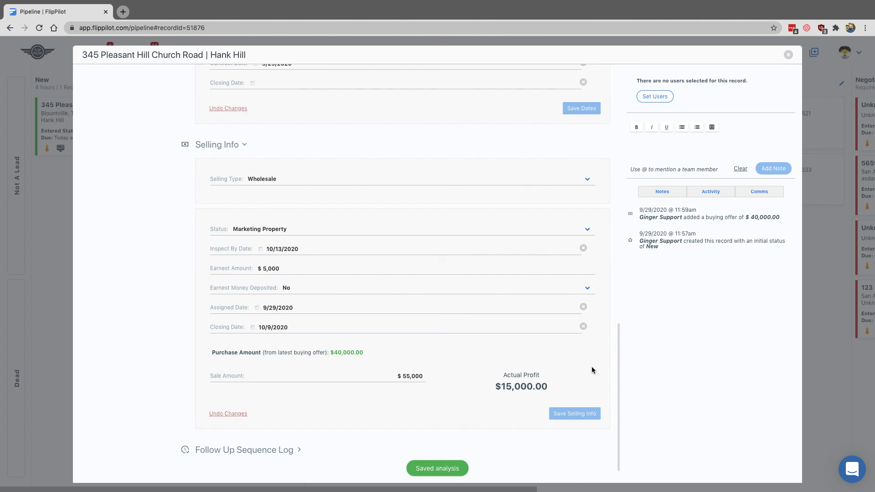